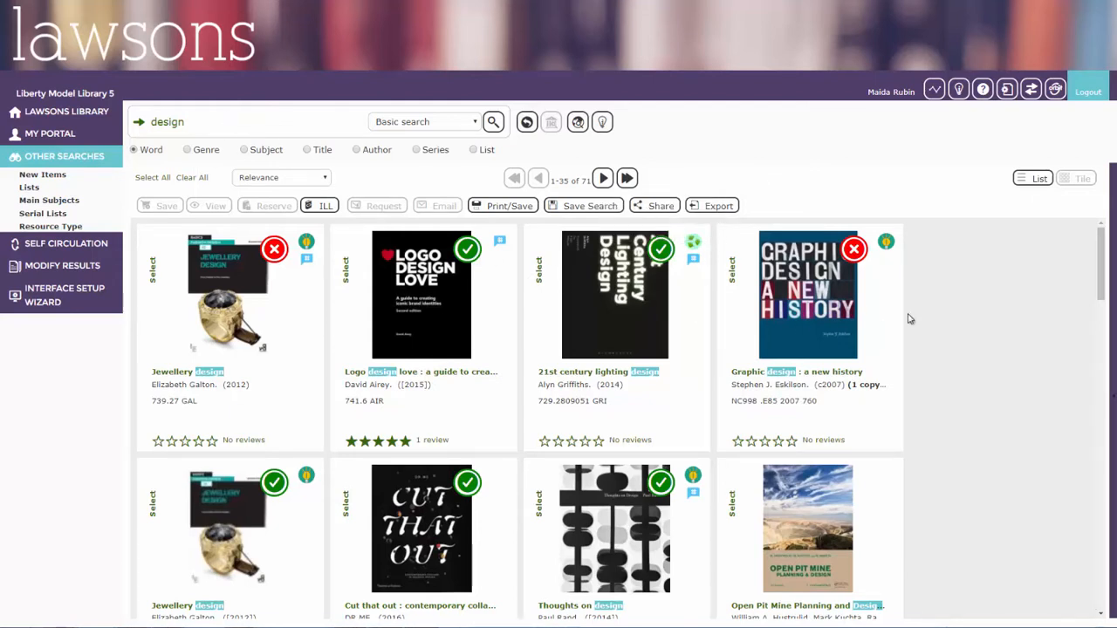
Display the design search results in list view instead of tiles
left_click(1034, 179)
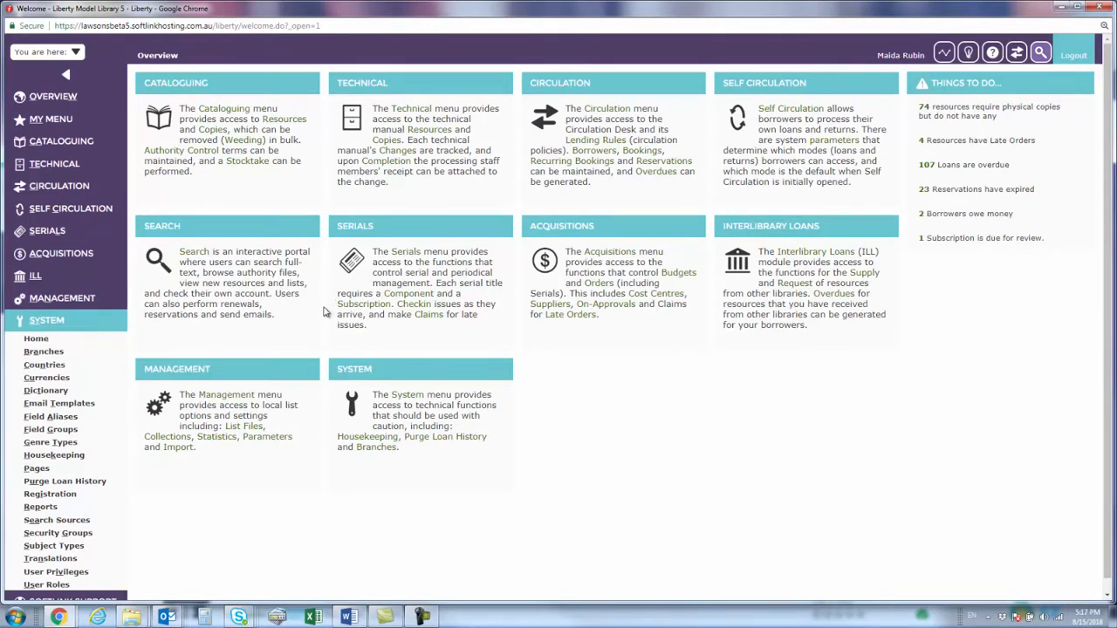
Search the system pages for a pageName containing "opac" and open the catalog list page for editing
left_click(33, 472)
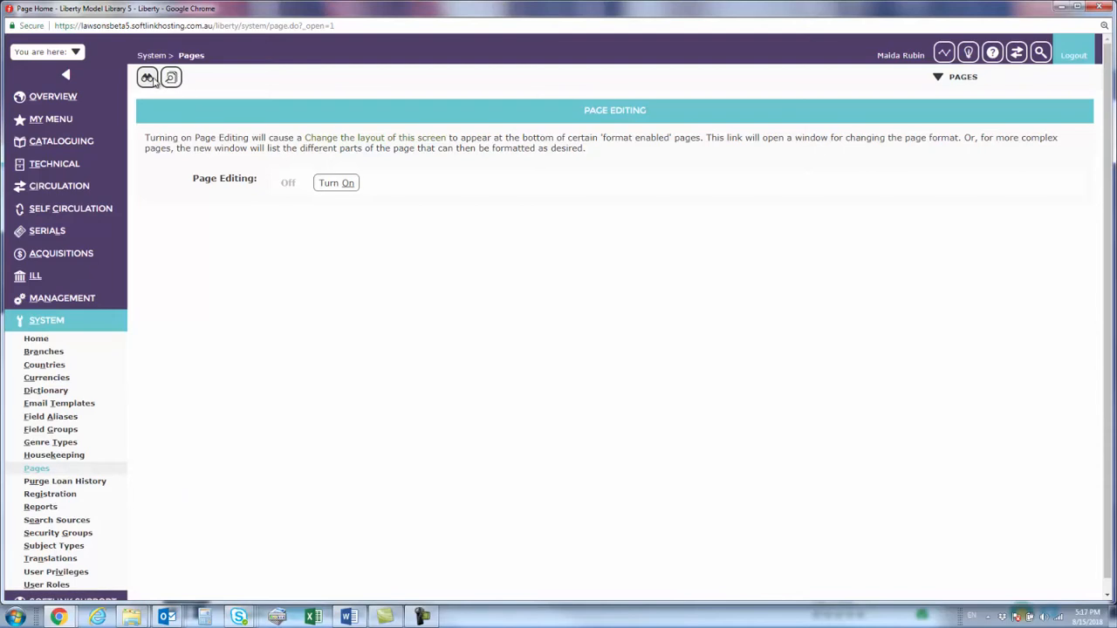
left_click(148, 78)
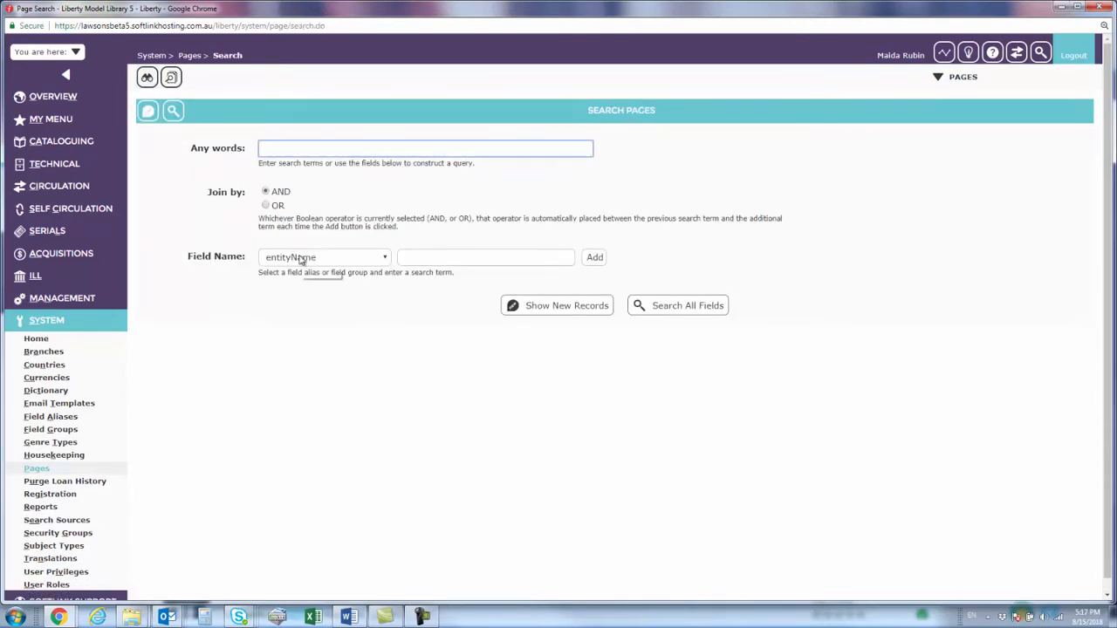
left_click(300, 259)
left_click(314, 311)
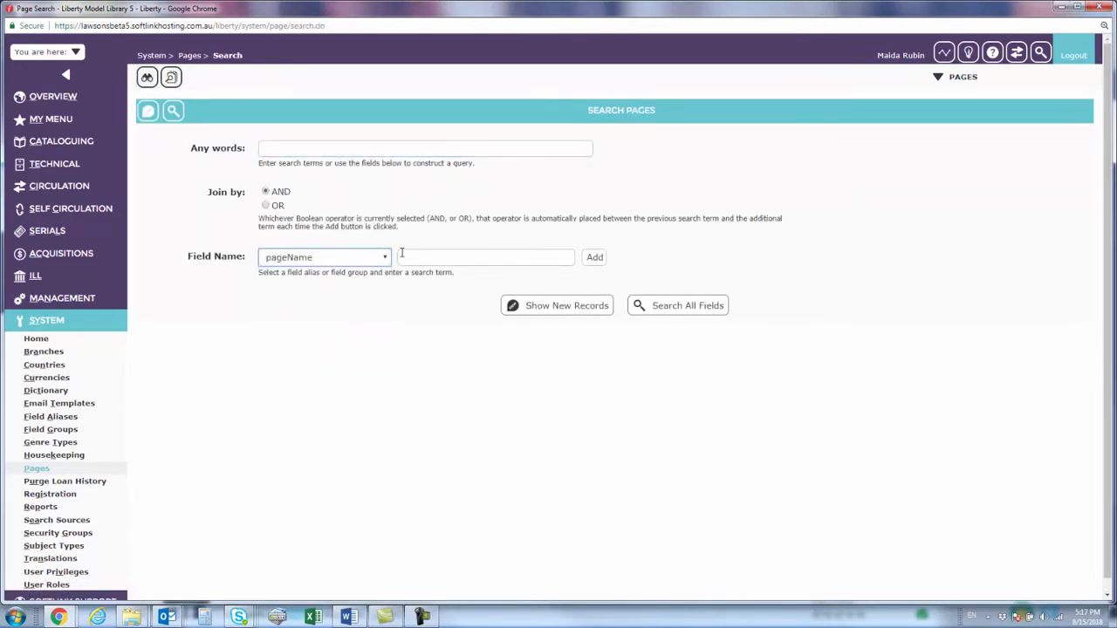
left_click(403, 254)
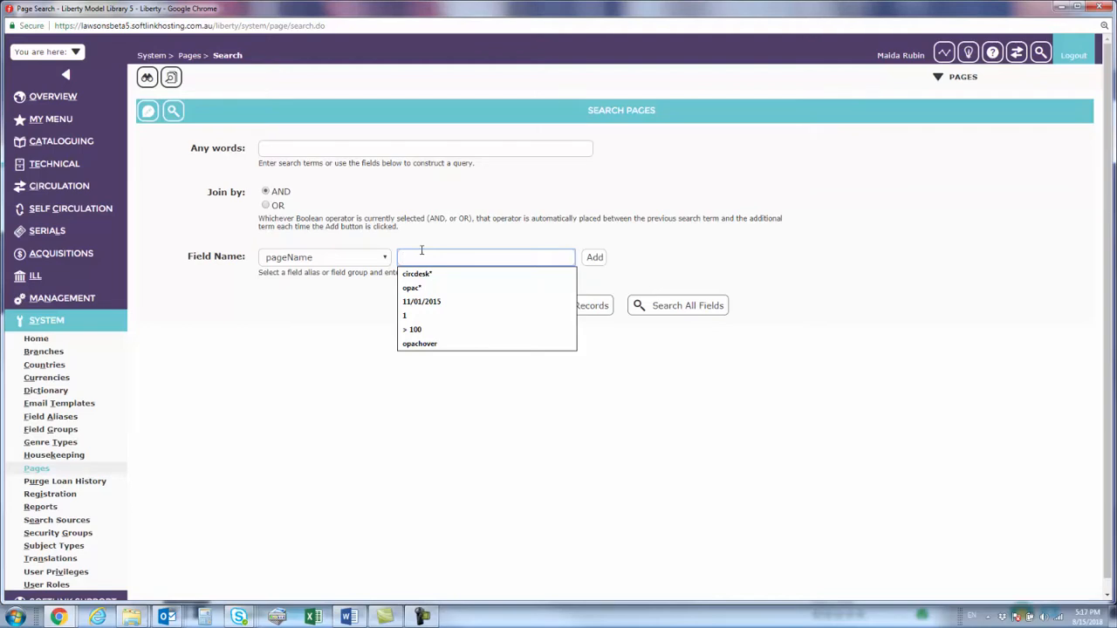
type("opac")
key("Return")
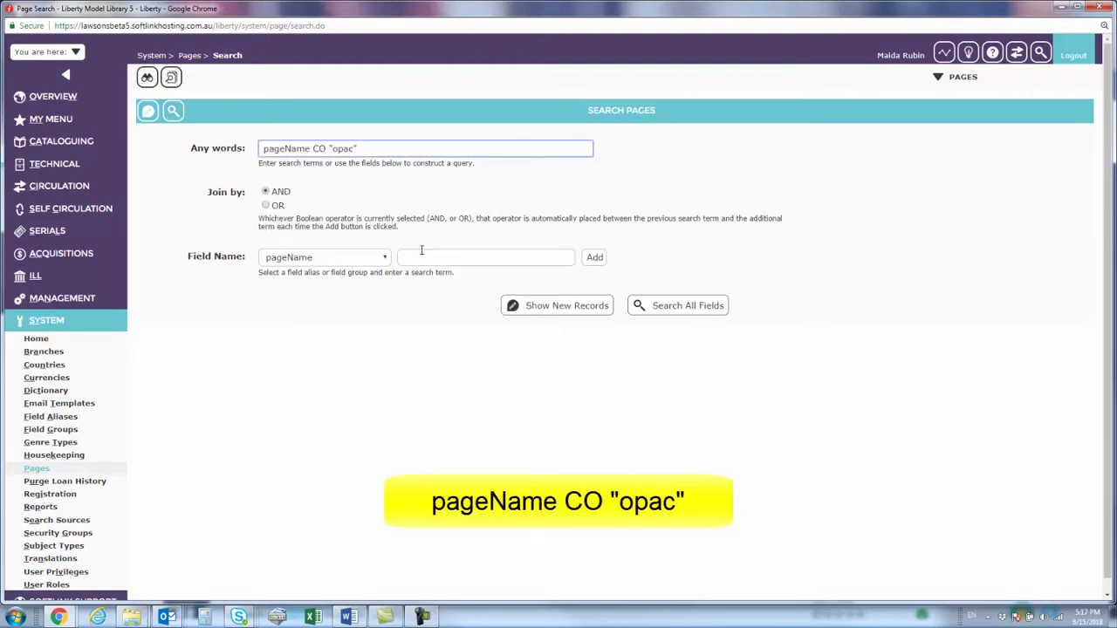
key("Return")
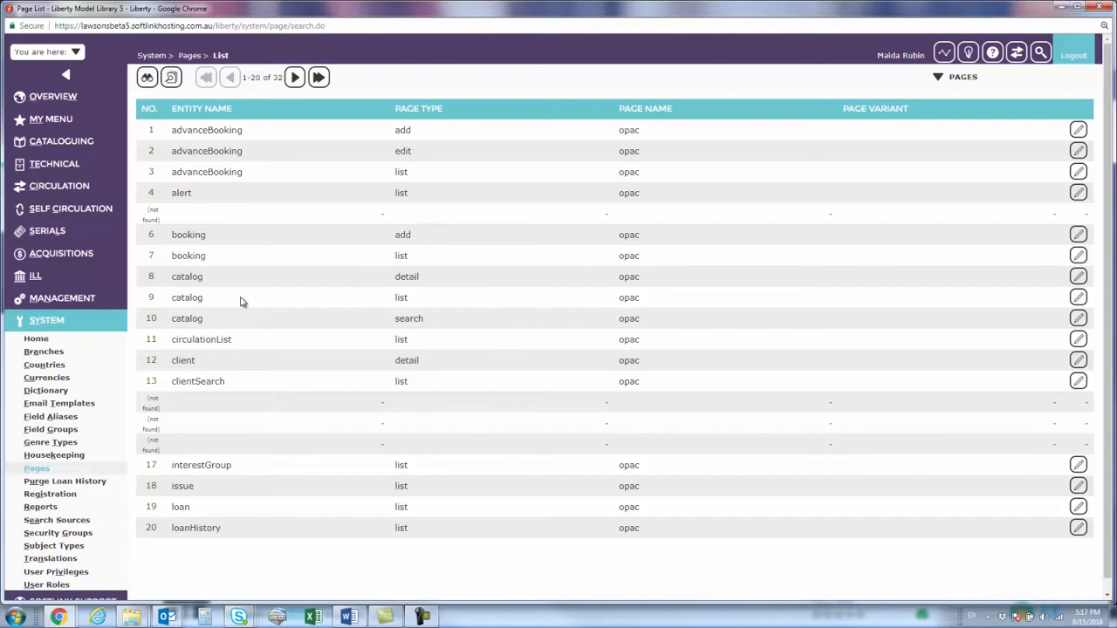
double_click(401, 298)
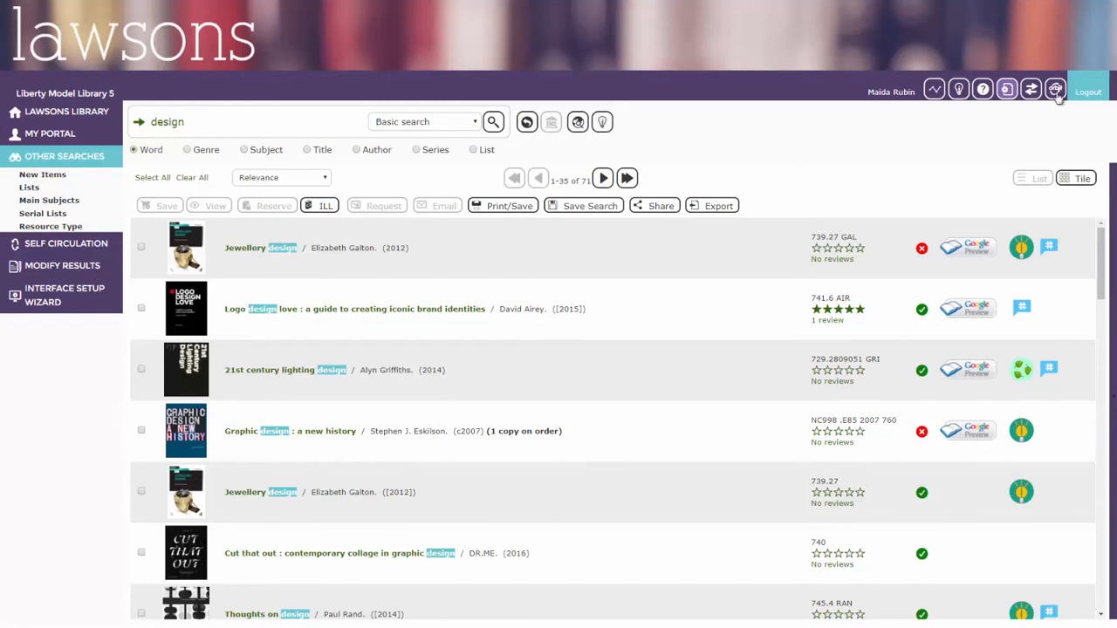
Move the Cover Image field to the end of the Used fields for the catalog list page
left_click(1015, 93)
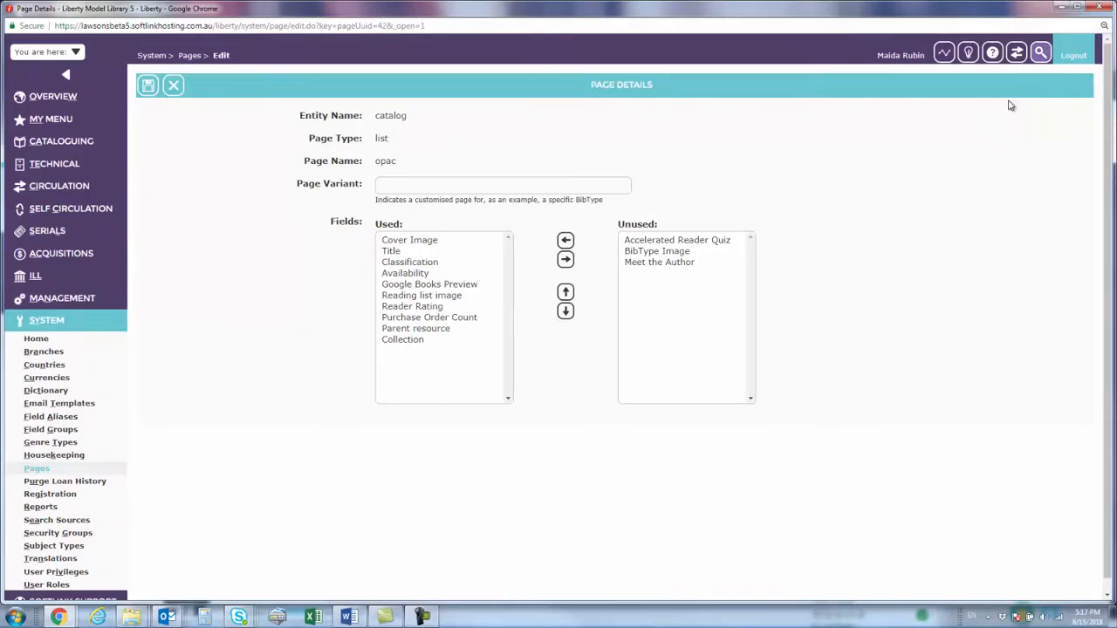
left_click(415, 242)
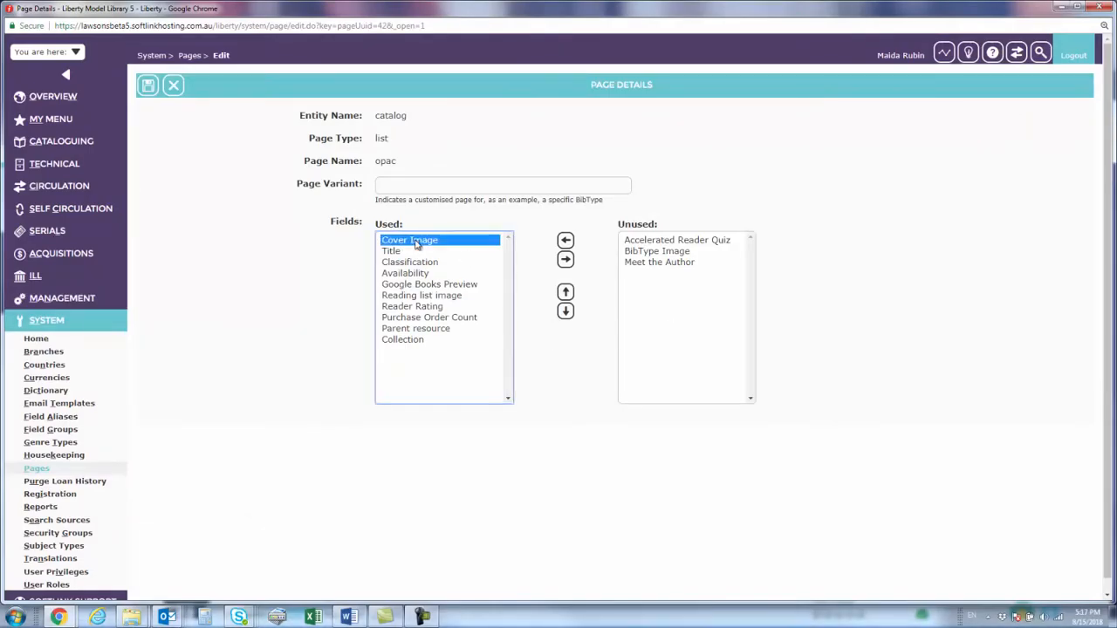
left_click(565, 311)
left_click(566, 311)
left_click(566, 311)
left_click(566, 312)
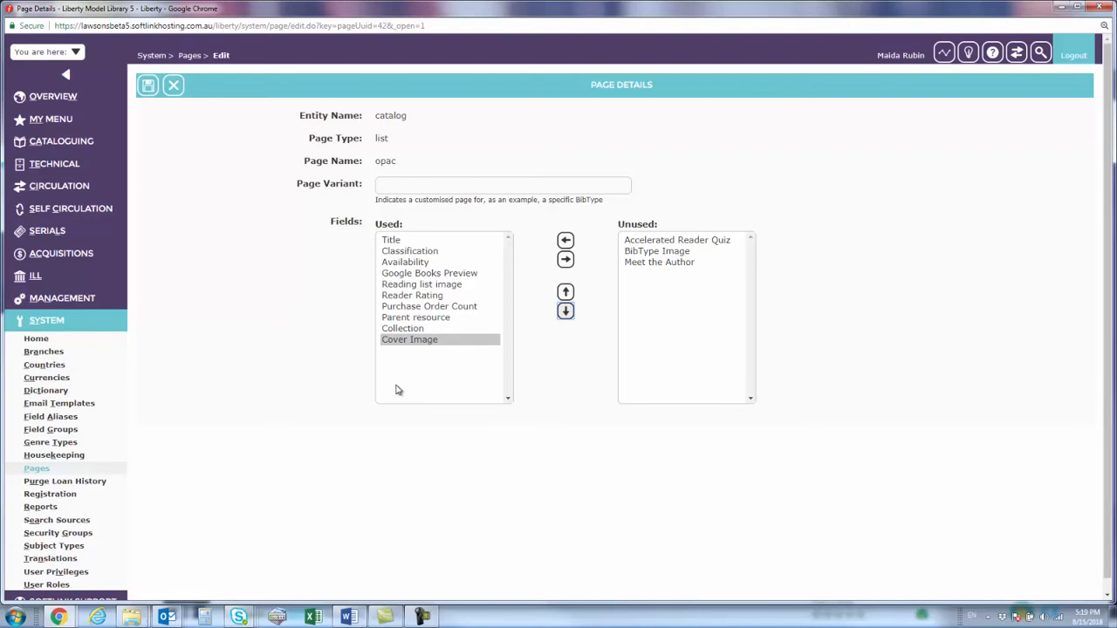
Examine how the cover, classification, rating, availability and Google preview fields are laid out in the design search results list
left_click(1041, 54)
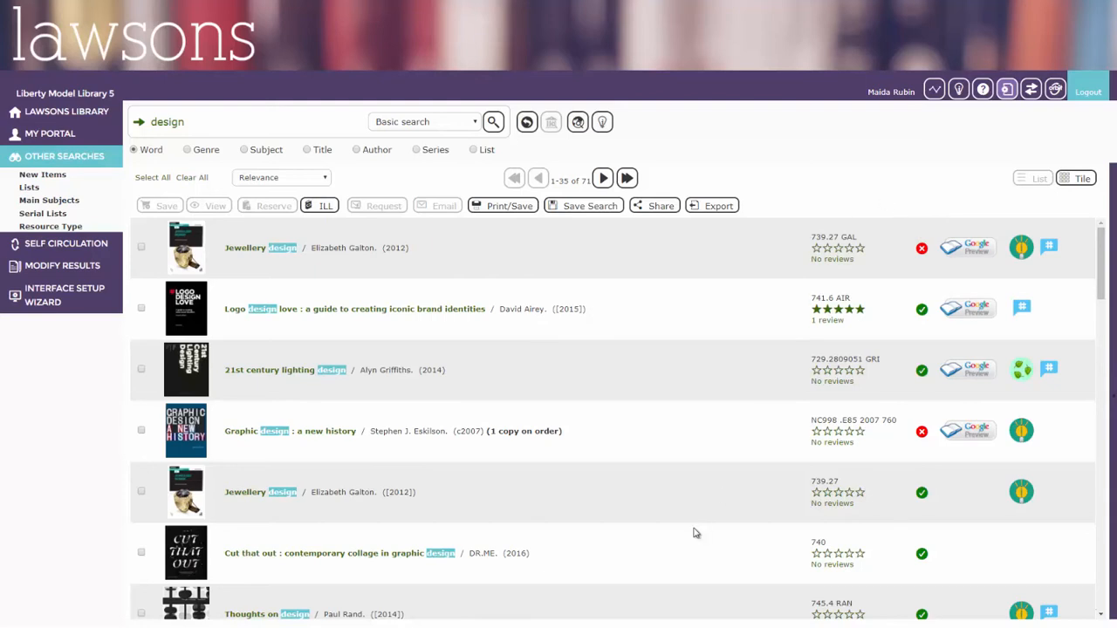
scroll(695, 533, "down", 3)
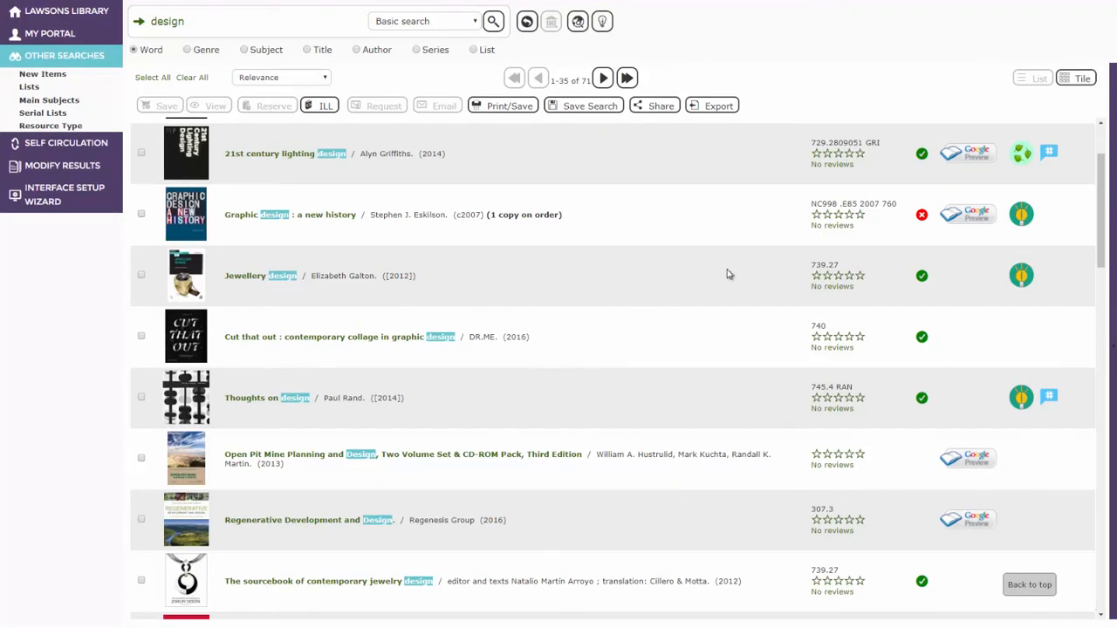
scroll(728, 252, "up", 1)
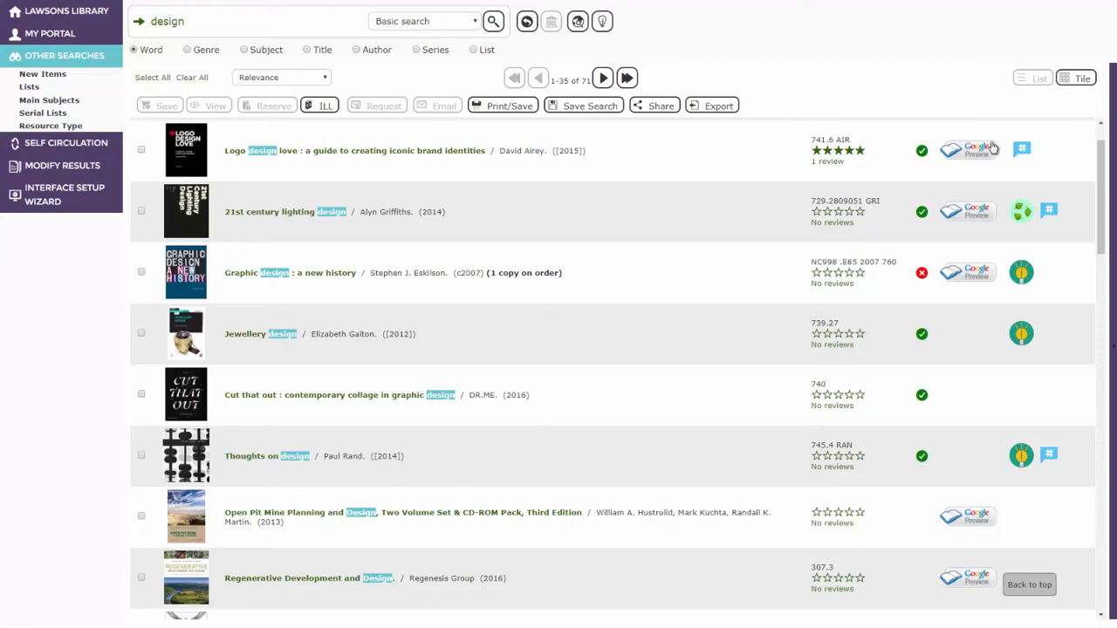
left_click_drag(1101, 145, 1101, 131)
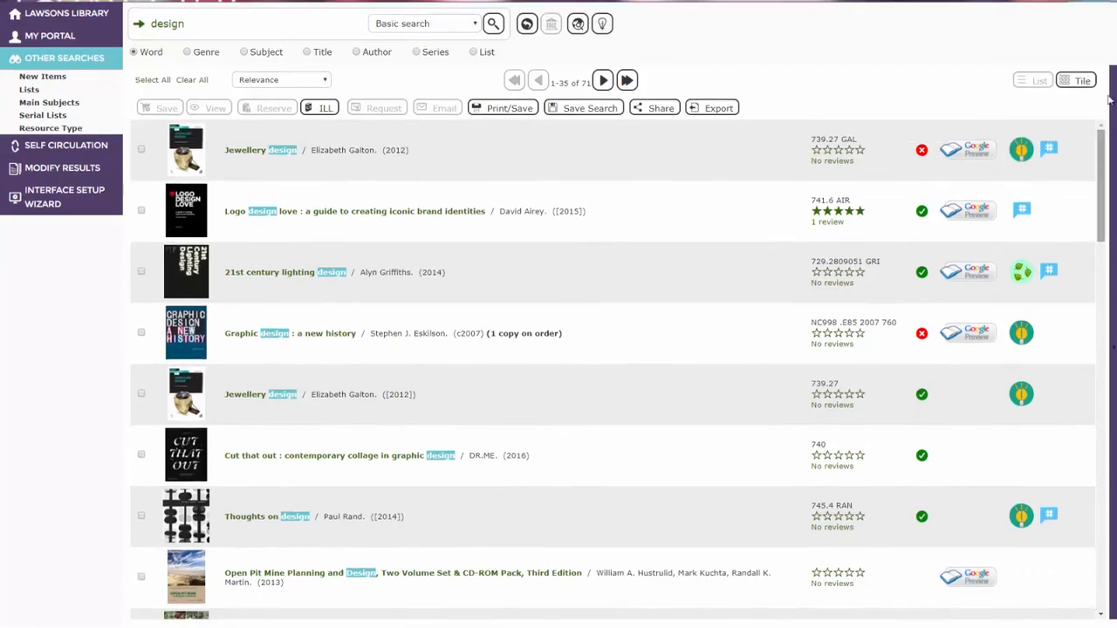
scroll(1101, 130, "up", 2)
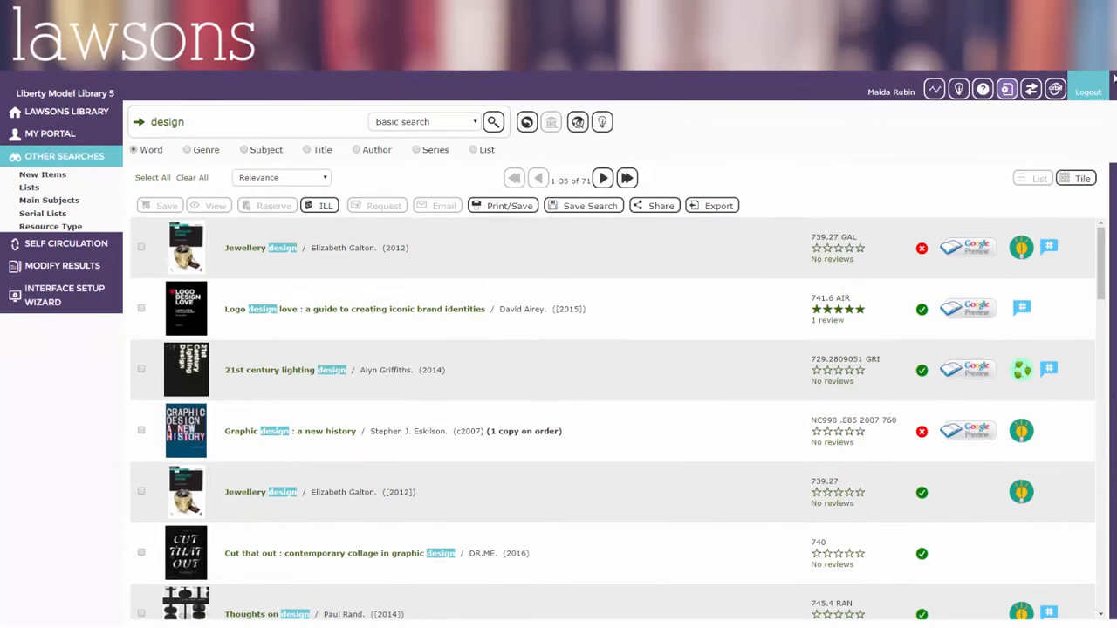
Move the Google Books Preview field of the catalog list page to the Unused fields
left_click(1008, 91)
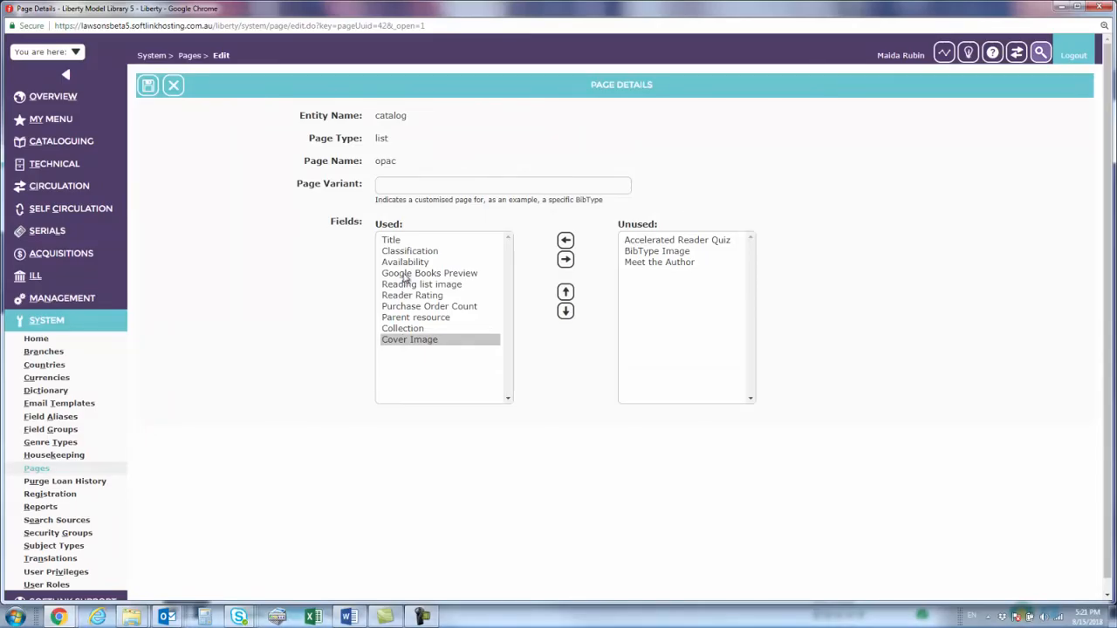
left_click(404, 274)
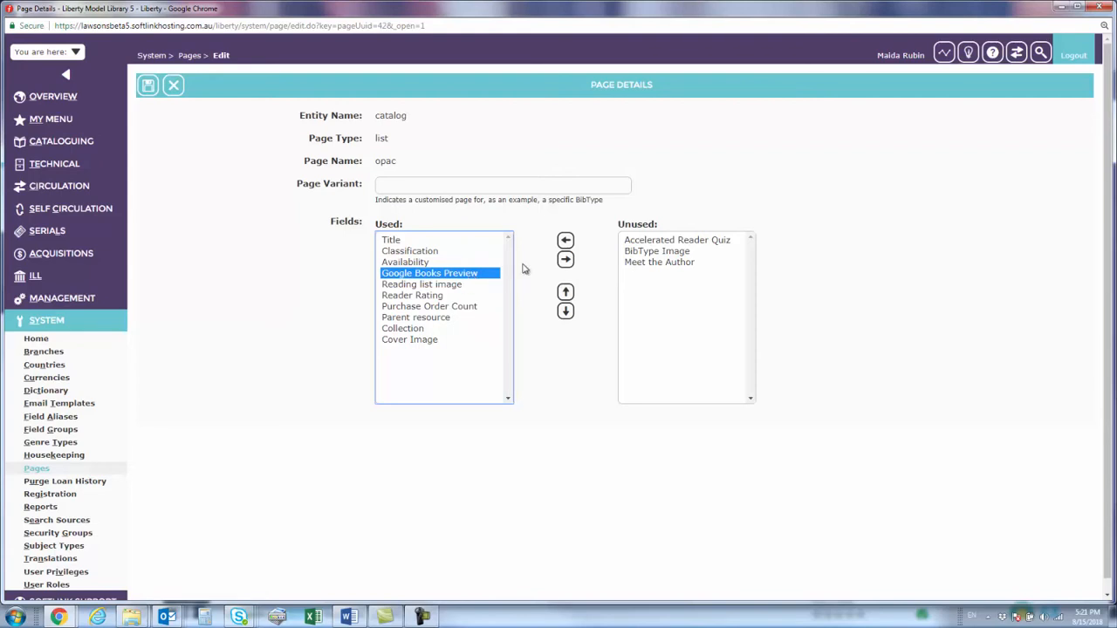
left_click(565, 259)
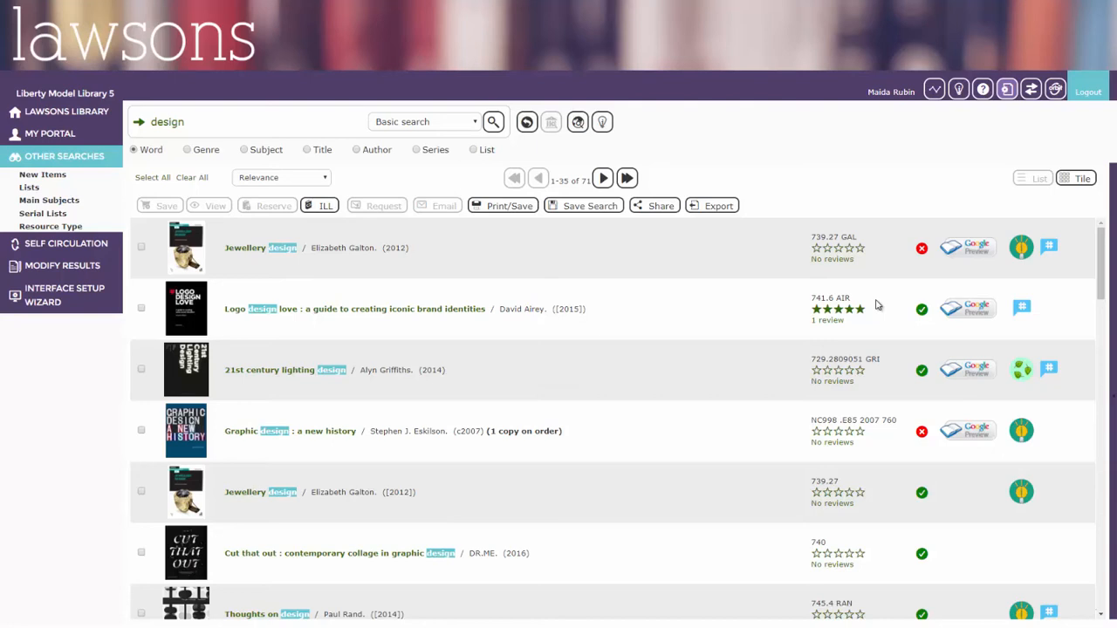
Match the Purchase Order Count and Collection fields to the search results, highlighting the copy-on-order note and the first resource's call number
left_click(1033, 96)
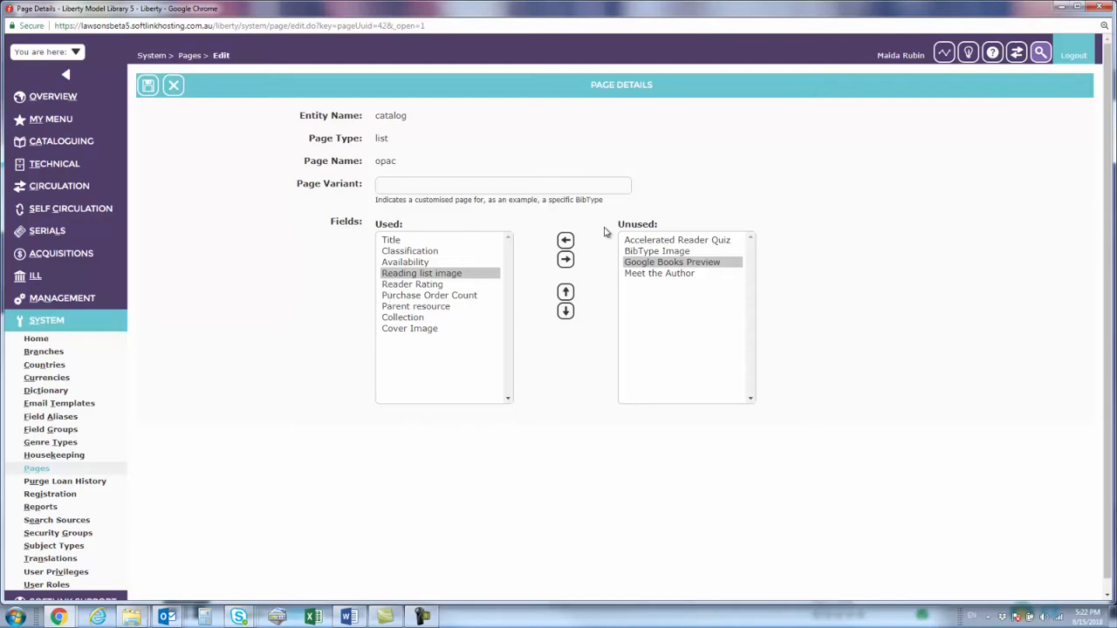
left_click(1038, 57)
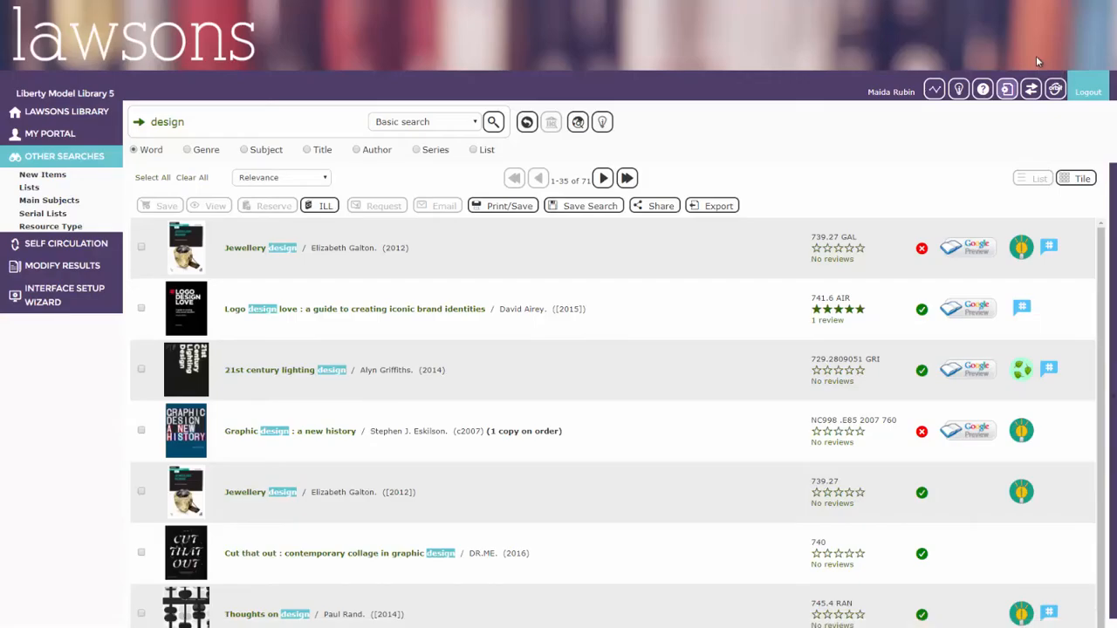
left_click_drag(576, 439, 484, 433)
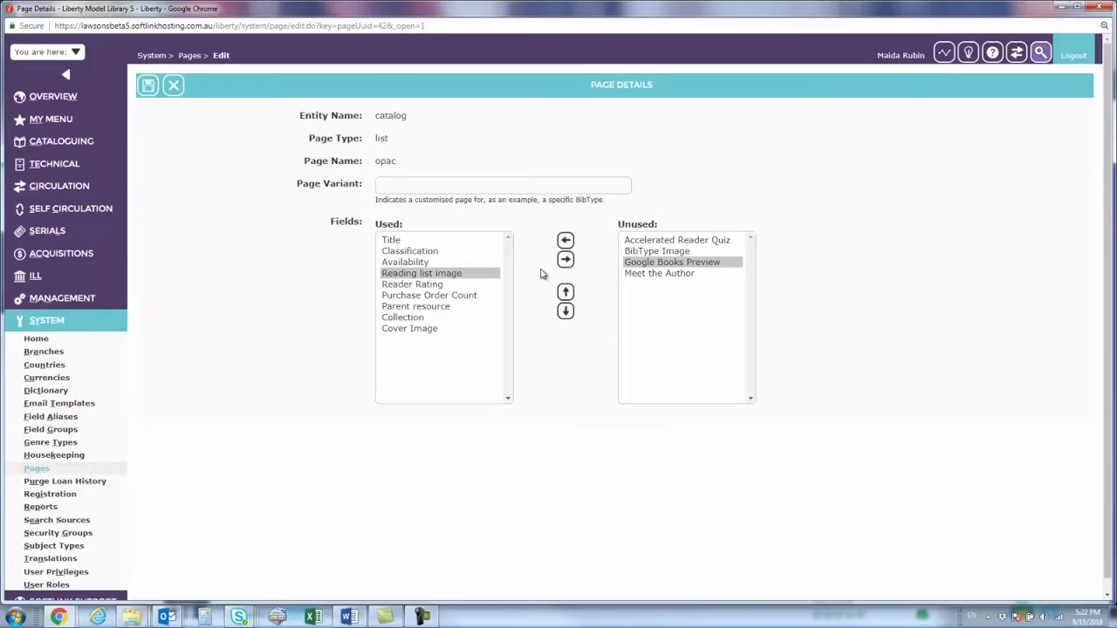
left_click(479, 297)
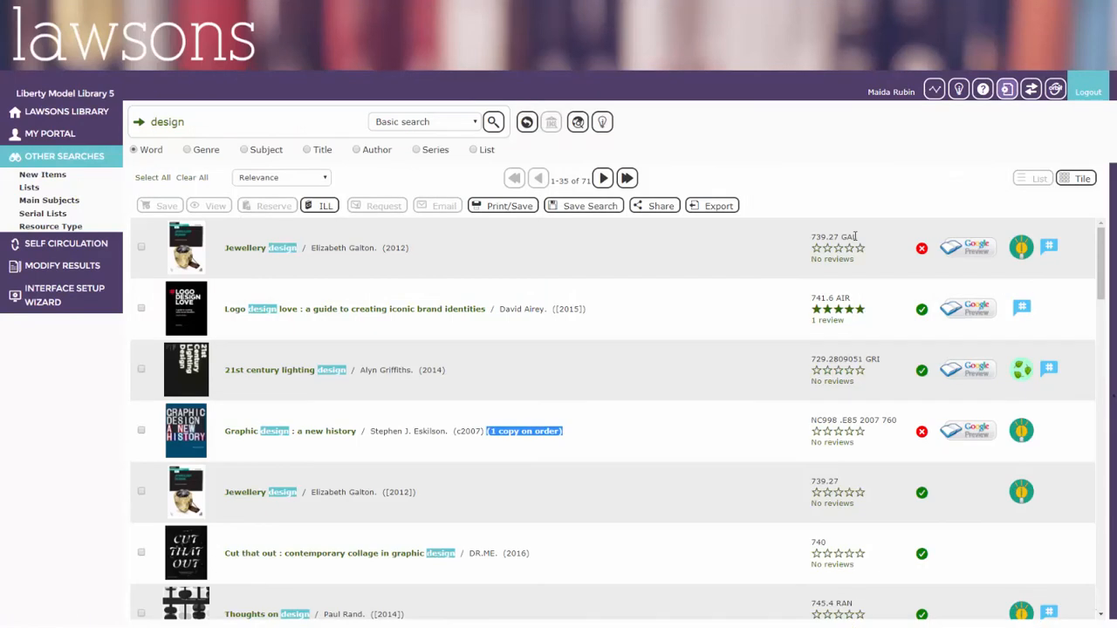
left_click_drag(811, 237, 860, 247)
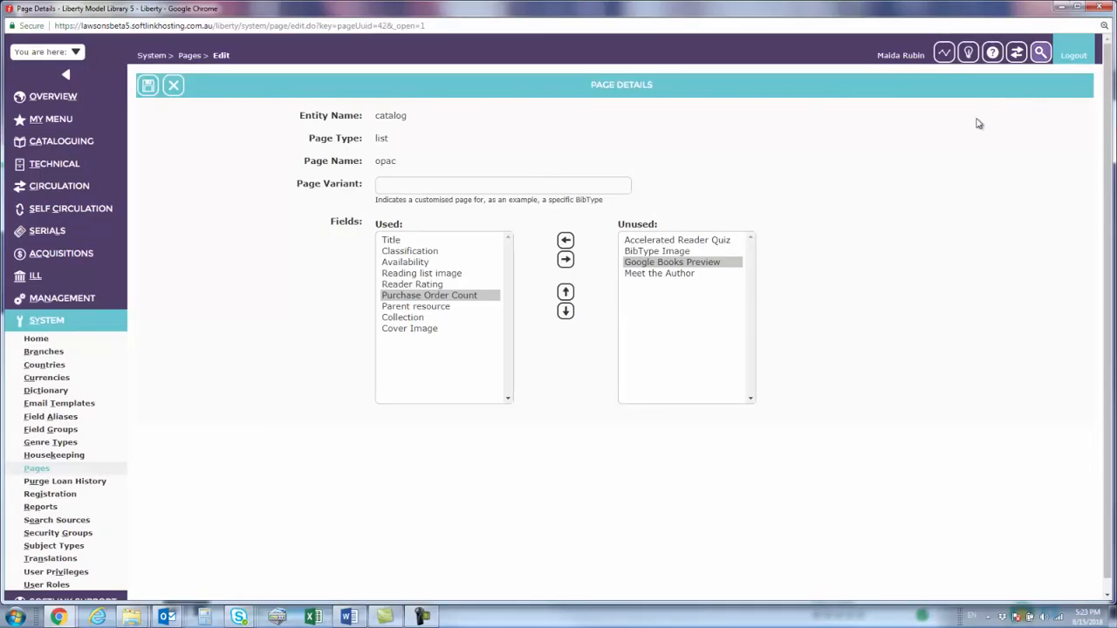
left_click(410, 320)
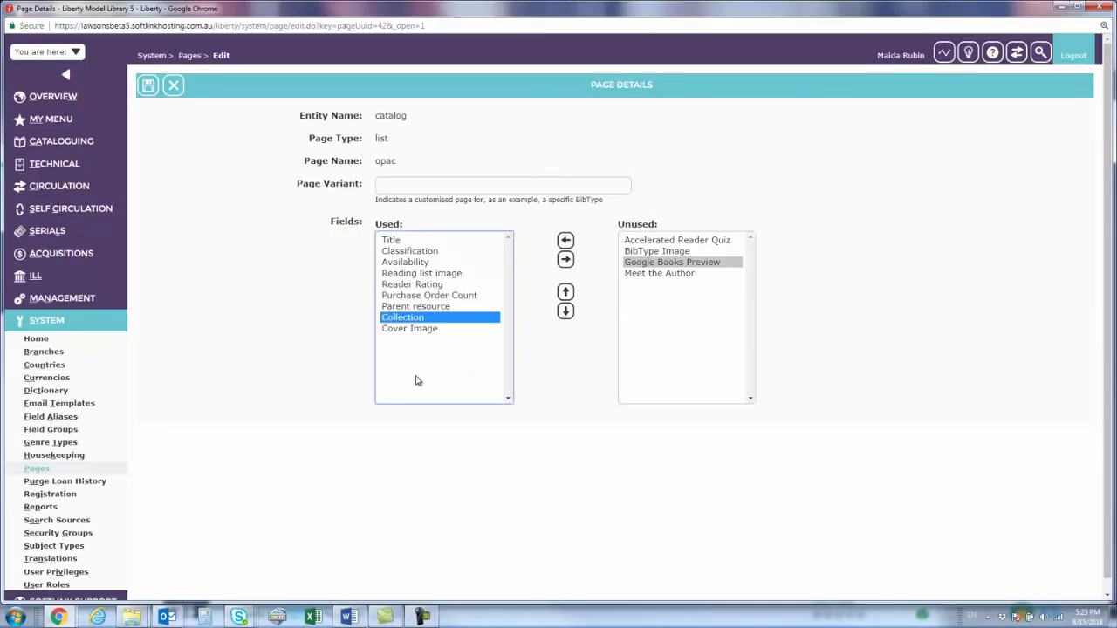